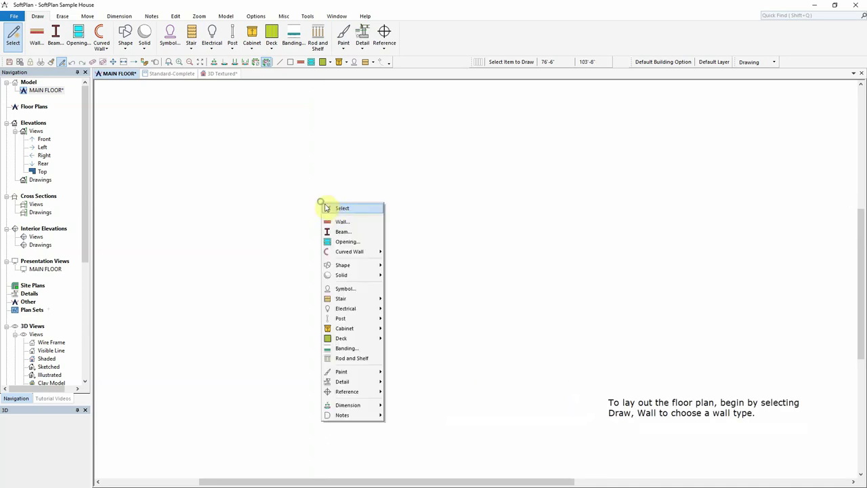
# Choose Wall from the canvas right-click menu to start drawing walls
pyautogui.rightClick(319, 199)
pyautogui.click(343, 221)
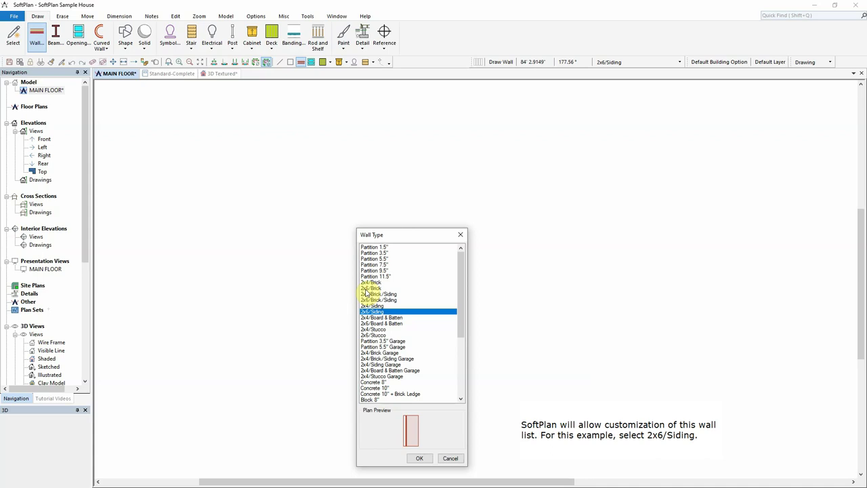
# Confirm 2x6/Siding and draw a roughly 20-foot horizontal top wall with its exterior facing up
pyautogui.click(420, 459)
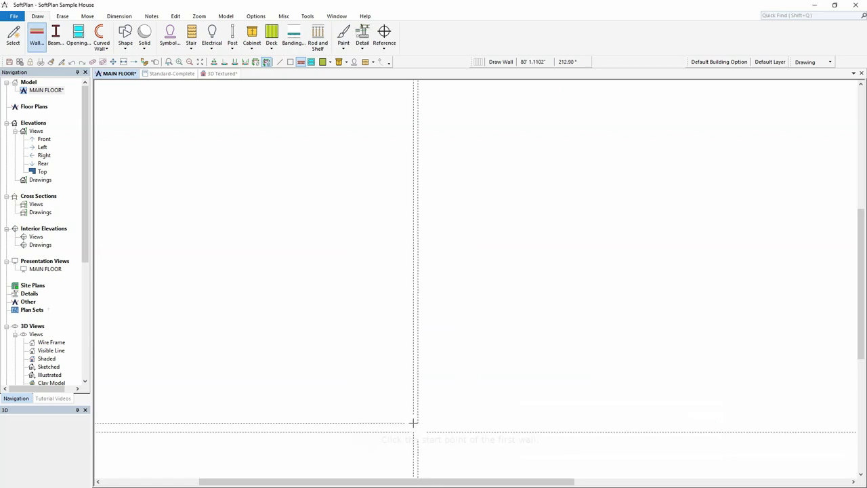
pyautogui.click(382, 122)
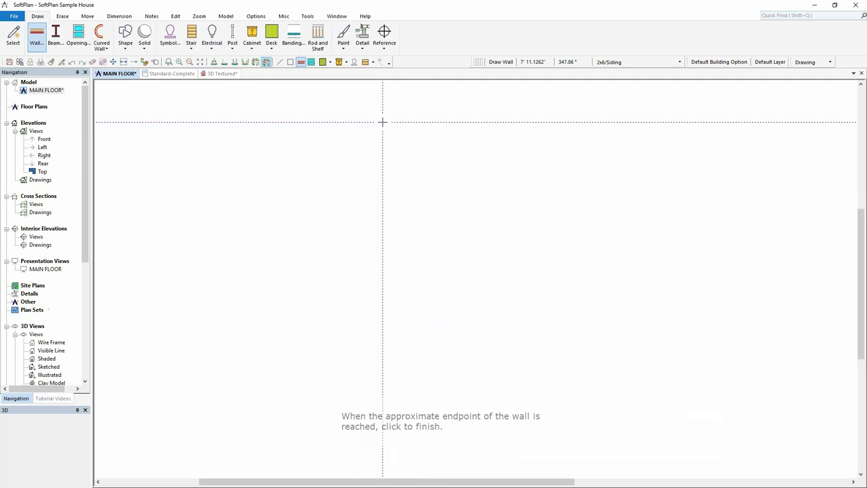
pyautogui.click(456, 121)
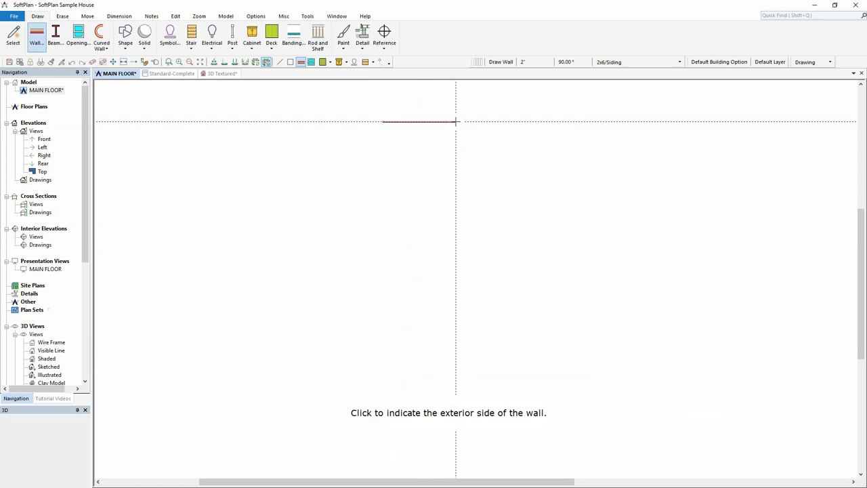
pyautogui.click(447, 111)
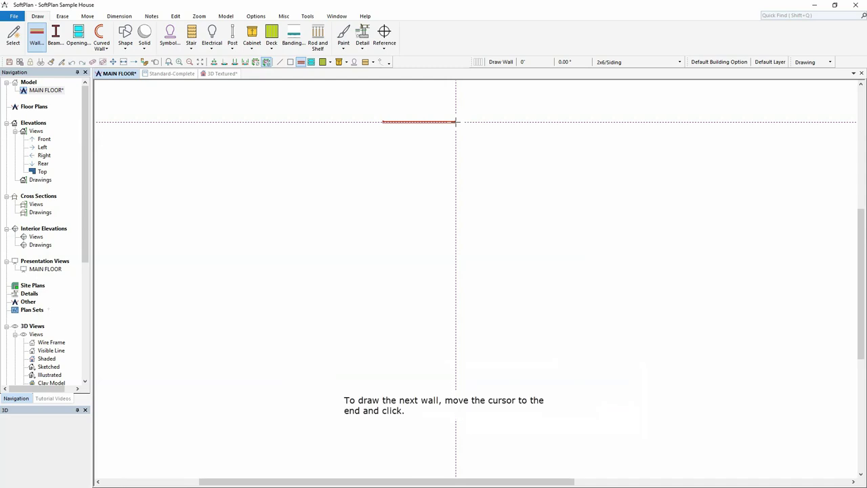
# Draw the nine remaining stepped walls with a bump-out, closing back at the top-left corner
pyautogui.click(456, 122)
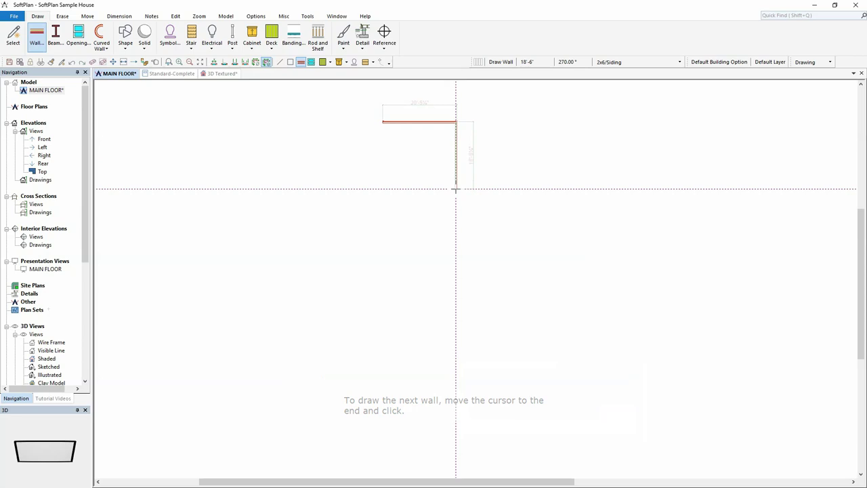
pyautogui.click(456, 198)
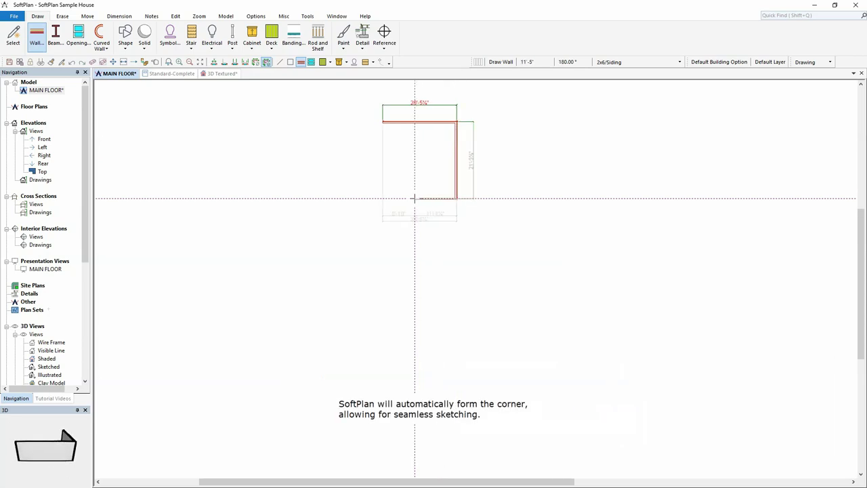
pyautogui.click(415, 198)
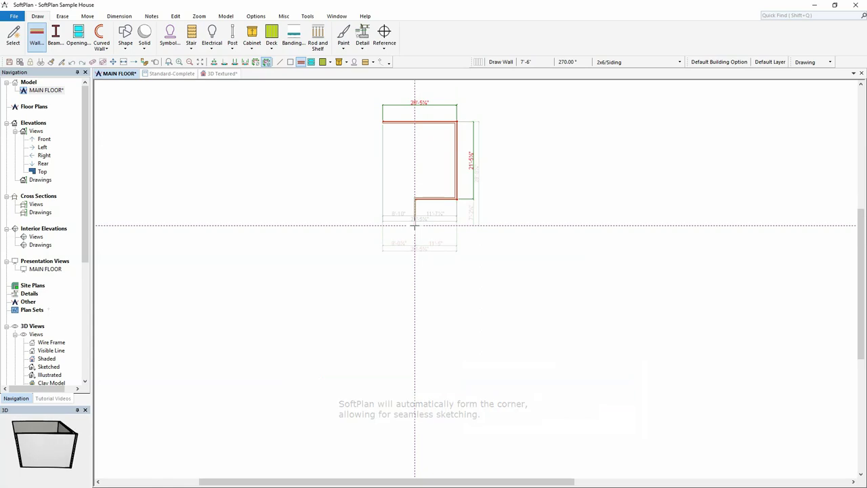
pyautogui.click(414, 226)
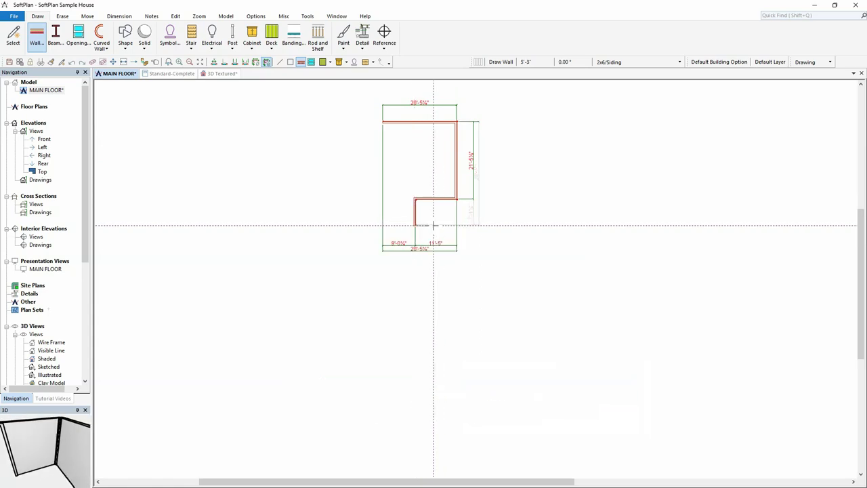
pyautogui.click(471, 225)
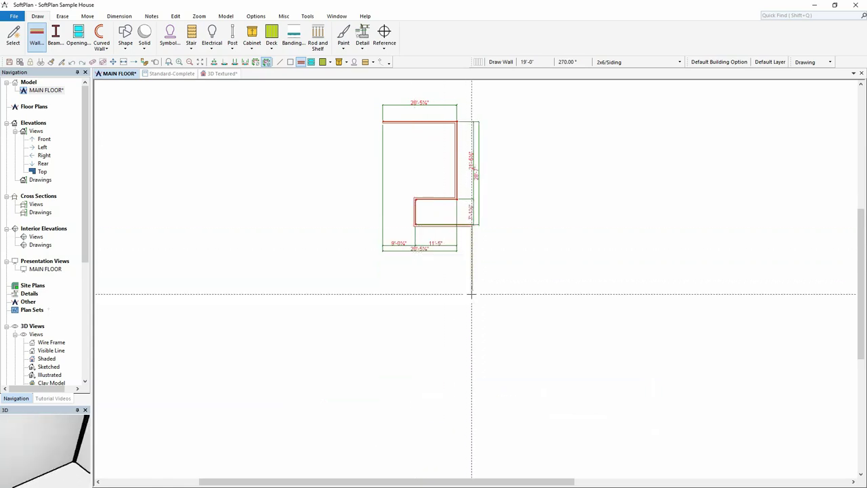
pyautogui.click(472, 380)
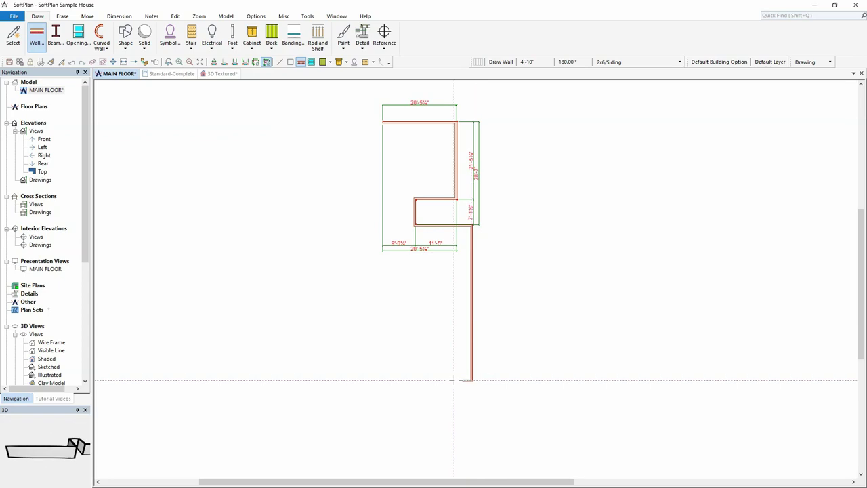
pyautogui.click(442, 379)
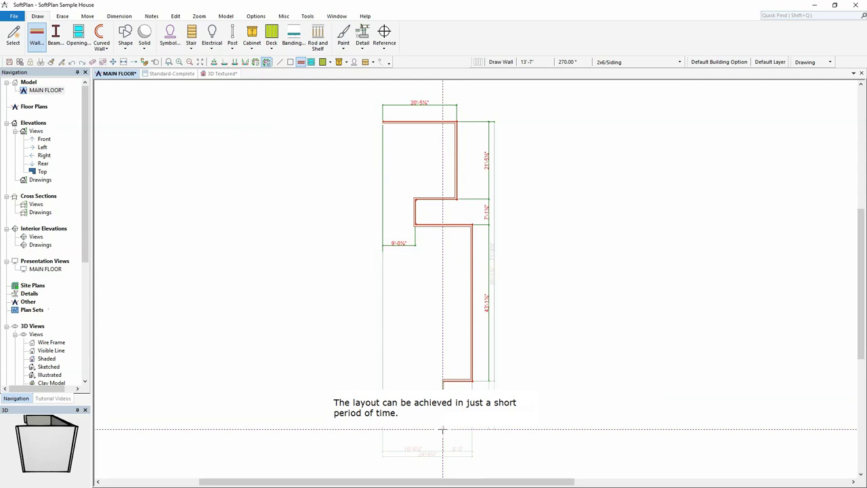
pyautogui.click(443, 428)
pyautogui.click(383, 428)
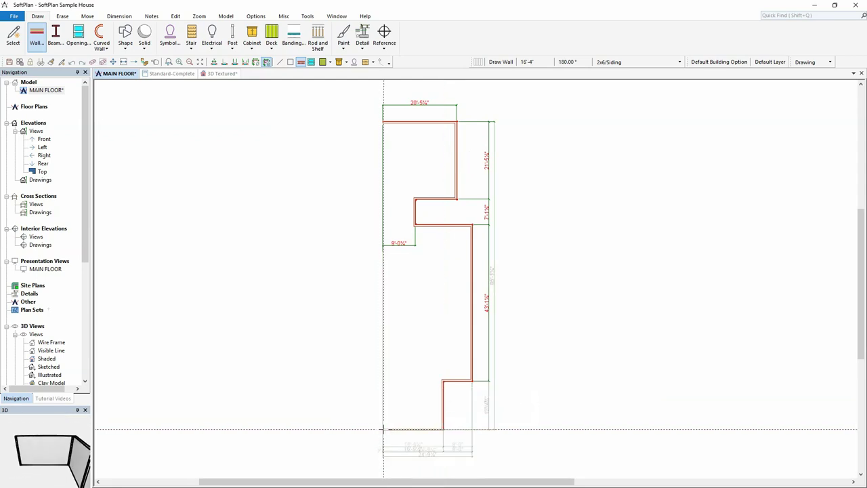
pyautogui.click(382, 122)
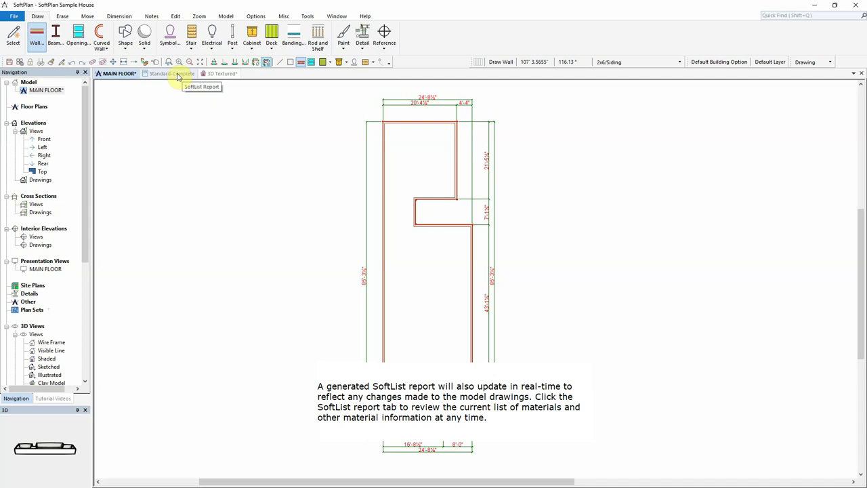
# Scroll through the Standard-Complete cost report totalling 14487.60, then show the 3D Textured model
pyautogui.click(175, 73)
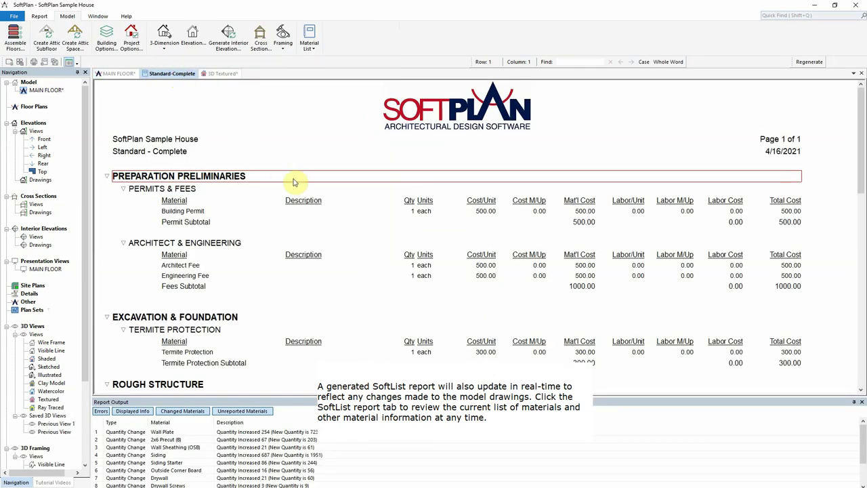
pyautogui.scroll(-5, 295, 182)
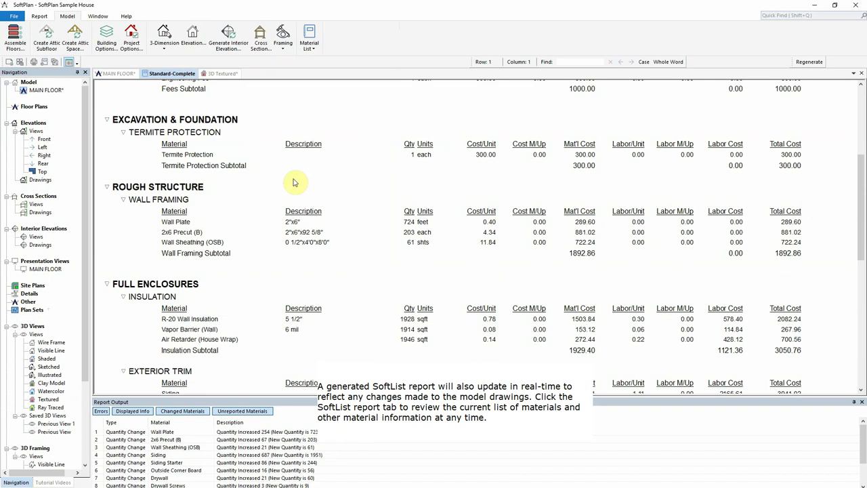
pyautogui.scroll(-8, 295, 182)
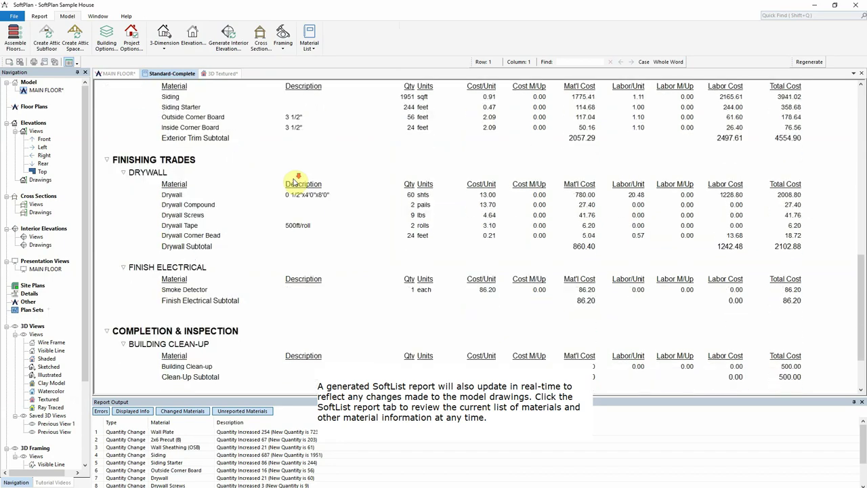
pyautogui.scroll(-2, 295, 181)
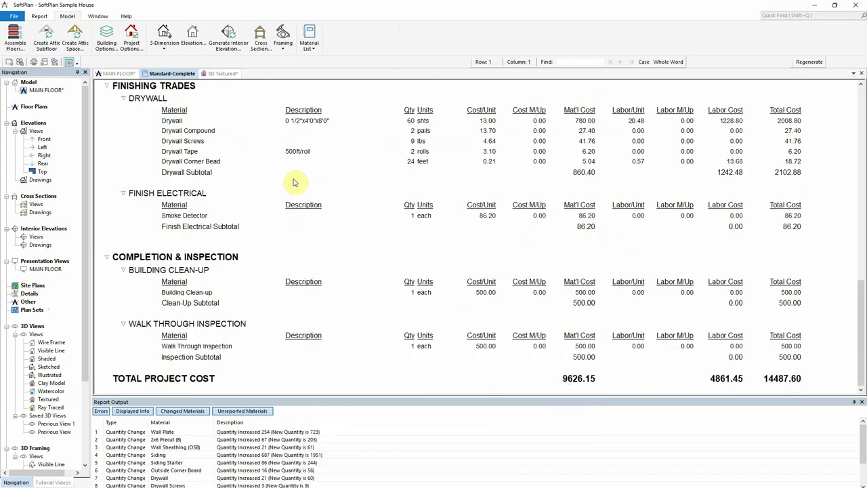
pyautogui.click(223, 73)
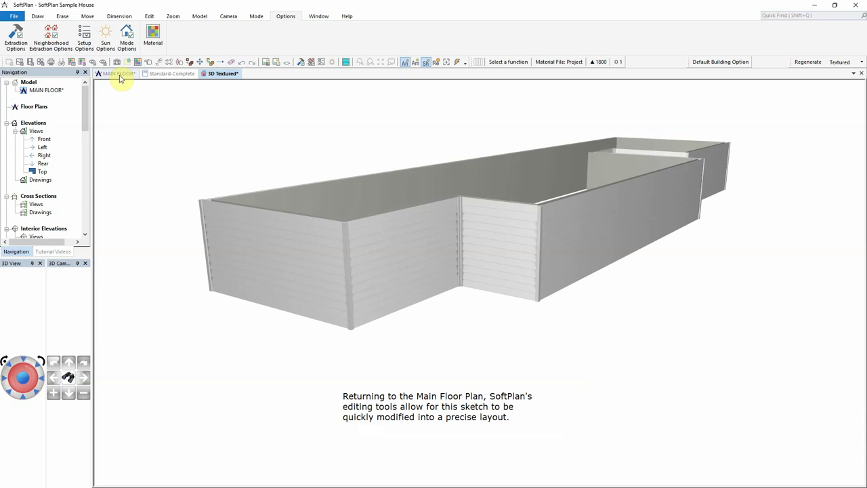
# Edit the top 24'-8½" overall width dimension to 24'-0" on the main floor plan
pyautogui.click(118, 74)
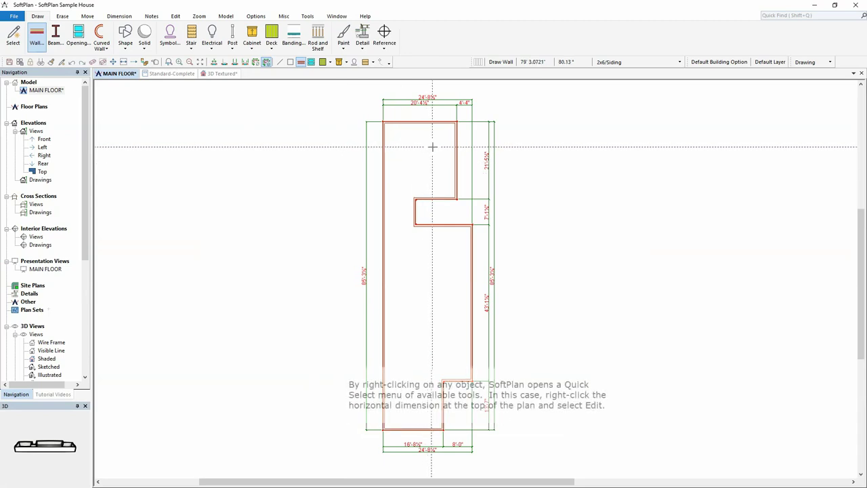
pyautogui.scroll(4, 432, 147)
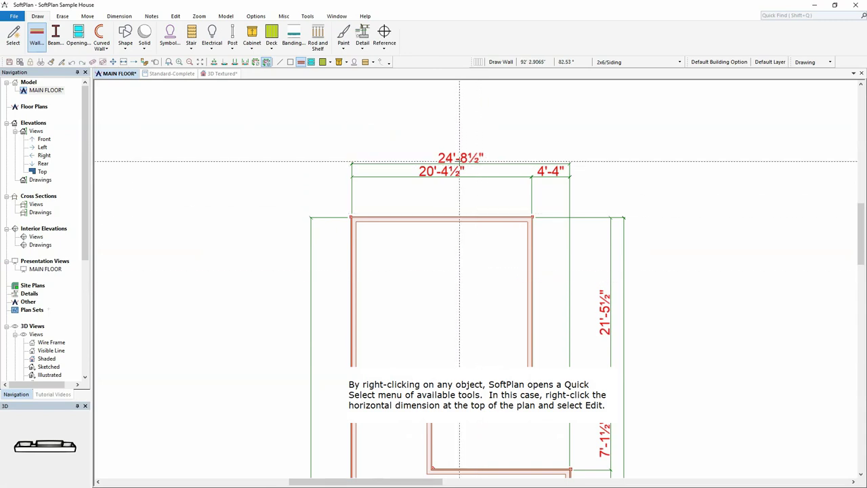
pyautogui.rightClick(460, 162)
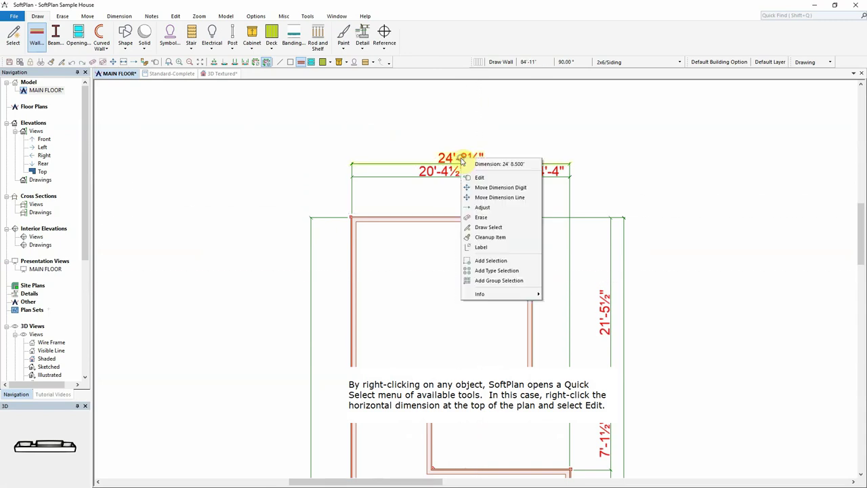
pyautogui.click(504, 178)
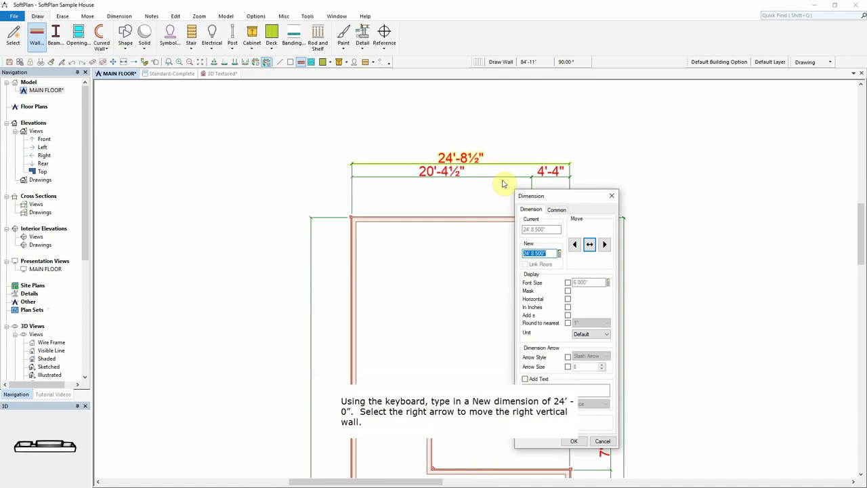
pyautogui.write("24'0")
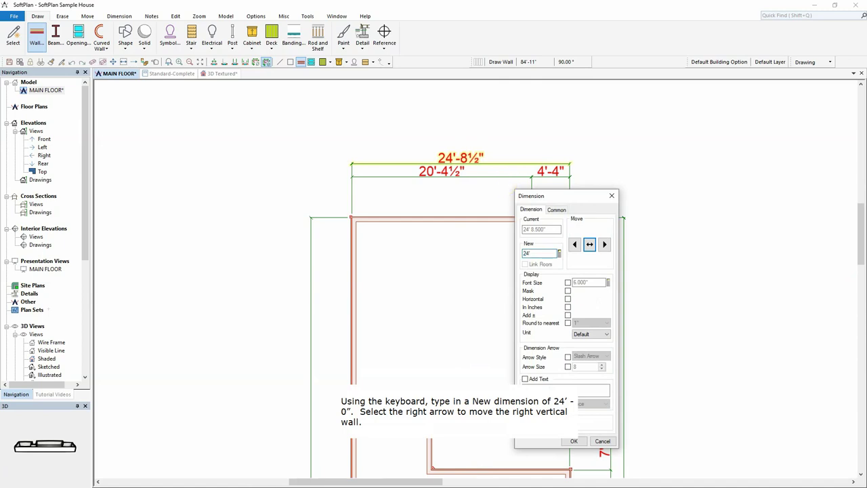
pyautogui.press('Return')
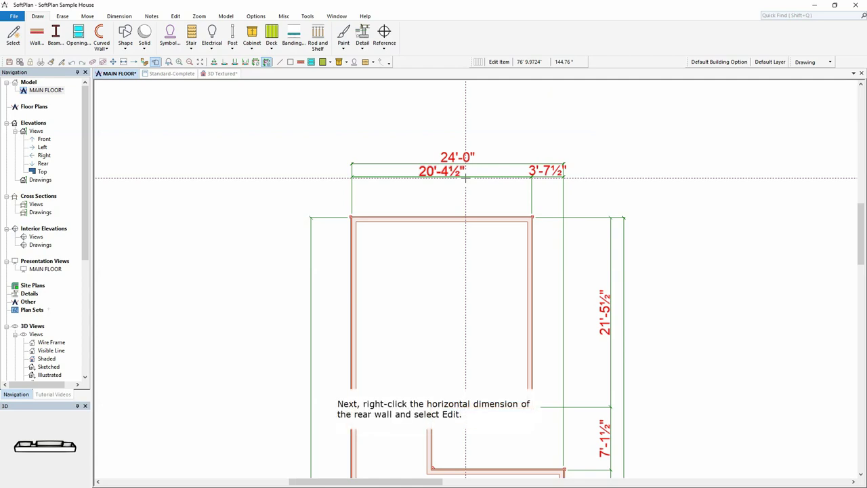
# Change the 20'-4½" rear wall dimension to 20'-0", leaving 4'-0"
pyautogui.doubleClick(465, 178)
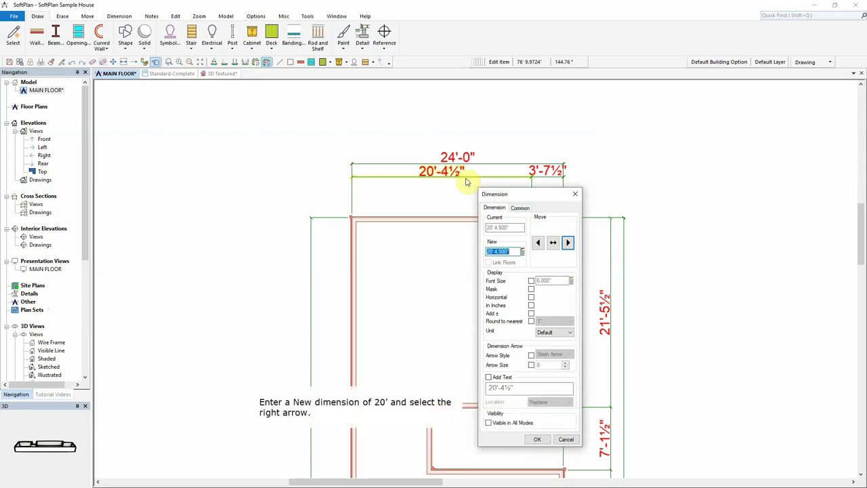
pyautogui.write('20')
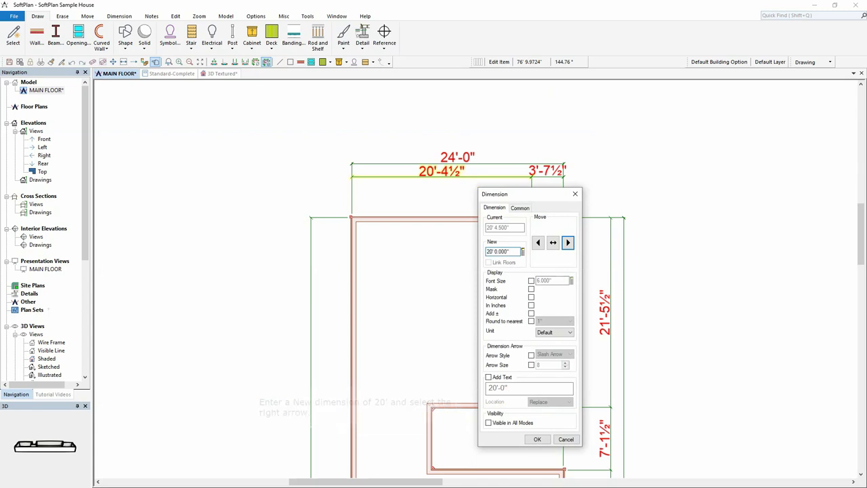
pyautogui.press('Return')
# Change the 21'-5½" right wall run to 21'-0", shifting the horizontal wall down
pyautogui.click(605, 328)
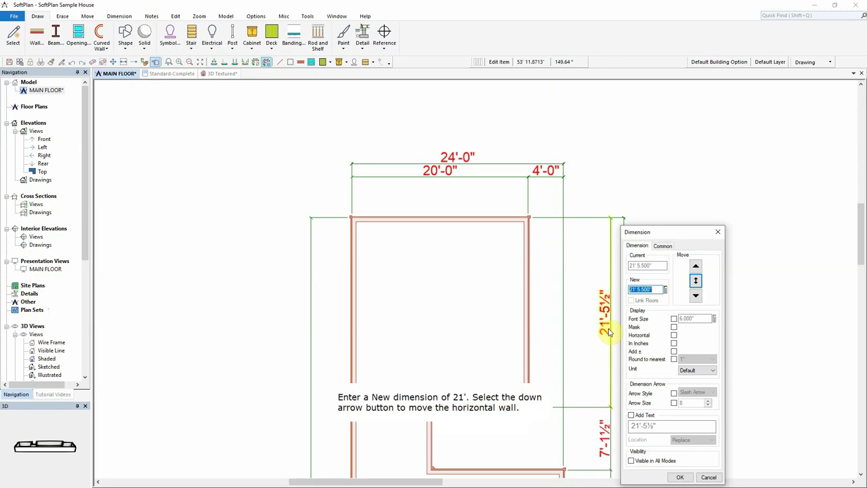
pyautogui.write('21')
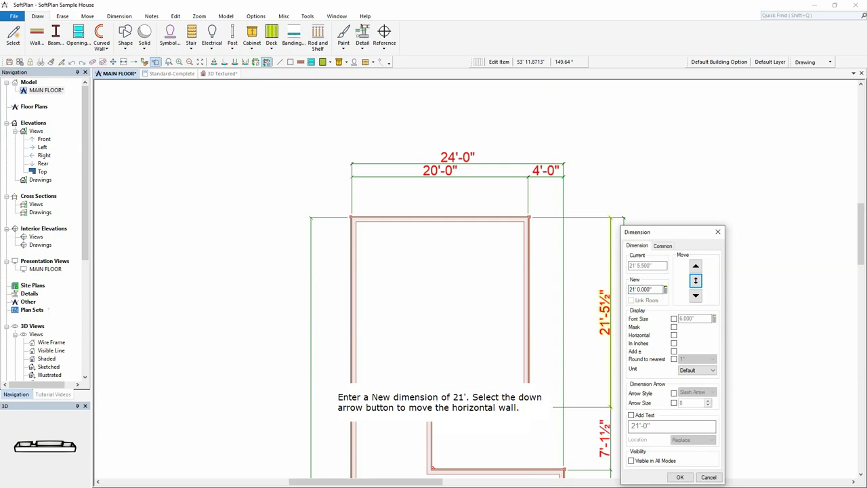
pyautogui.click(696, 295)
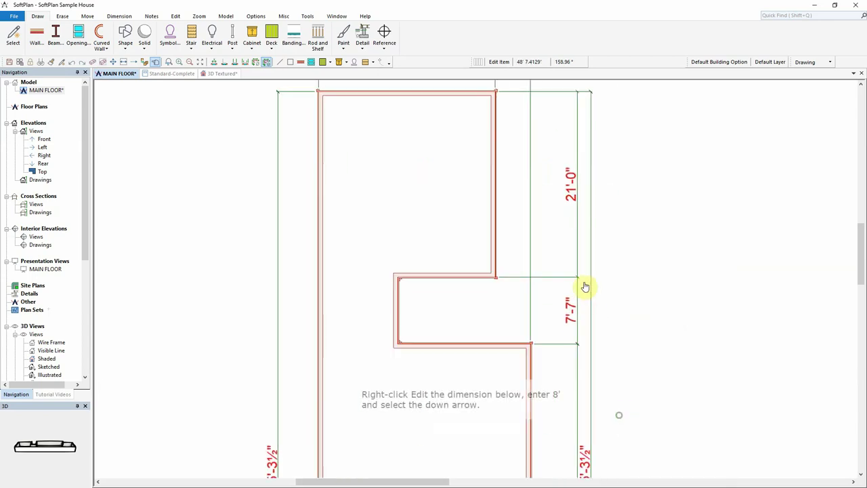
# Change the 7'-7" jog dimension to 8'-0", moving the lower wall down
pyautogui.rightClick(569, 299)
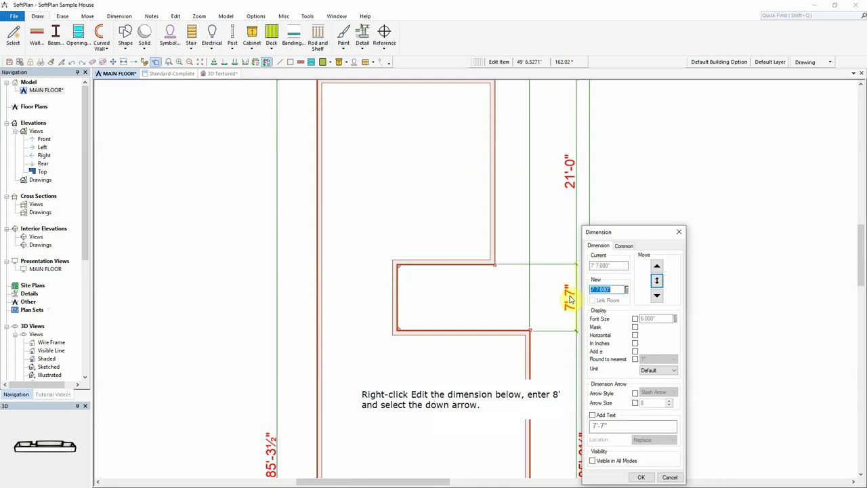
pyautogui.write("8'")
pyautogui.click(656, 295)
pyautogui.click(641, 477)
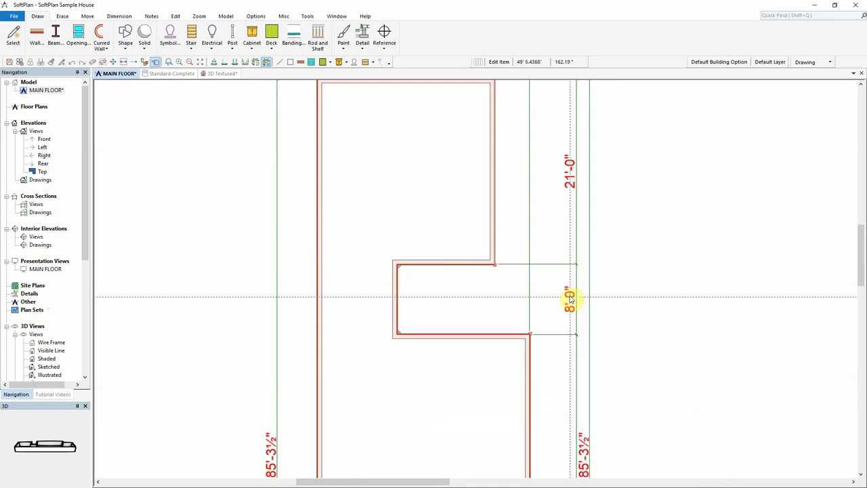
pyautogui.scroll(-5, 588, 459)
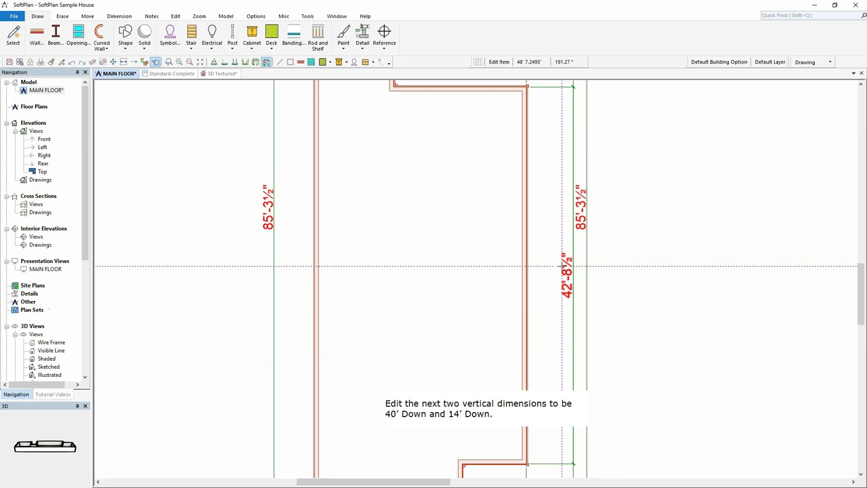
# Change the 42'-8½" right wall dimension to 40'-0"
pyautogui.rightClick(562, 268)
pyautogui.write('40\' 0.000"')
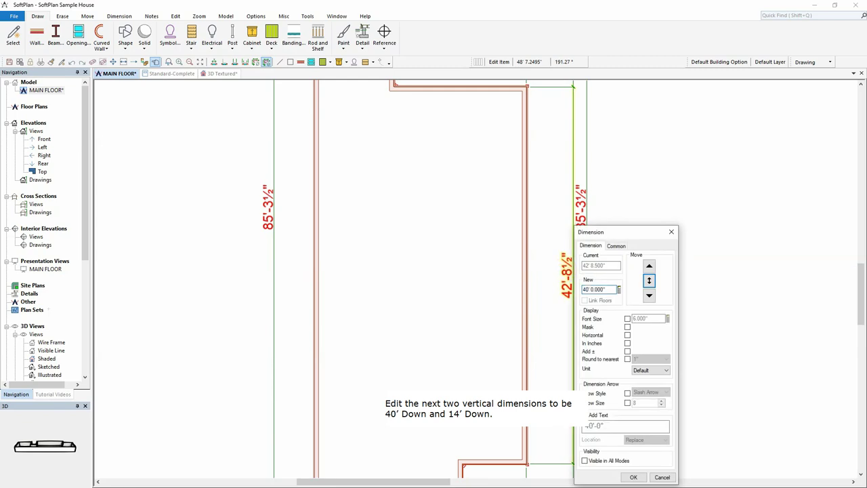
pyautogui.press('Return')
# Set the lower step from 16'-3½" to 14'-0" and the front wall to 16'-0"
pyautogui.scroll(-2, 564, 270)
pyautogui.moveTo(528, 352); pyautogui.dragTo(536, 236, button='middle')
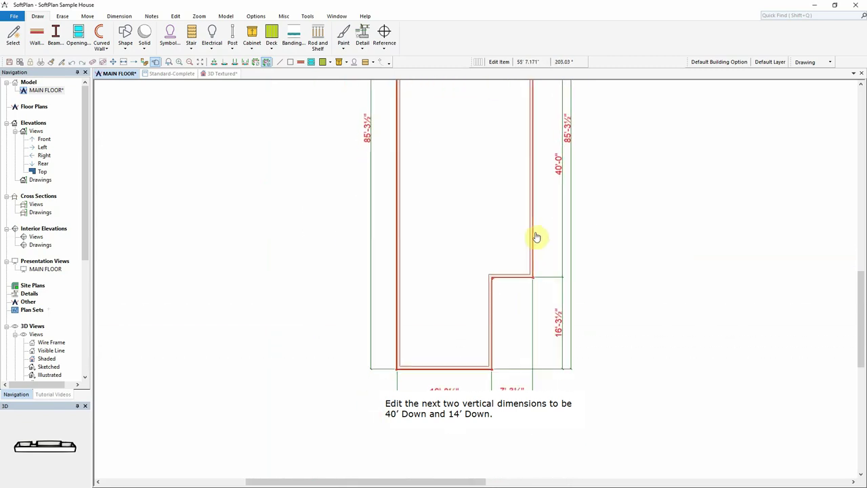
pyautogui.scroll(2, 475, 279)
pyautogui.rightClick(565, 240)
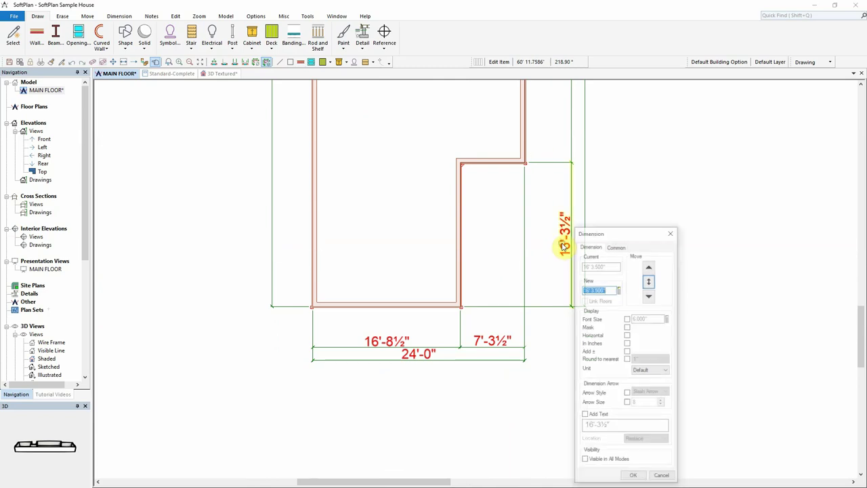
pyautogui.write("14'")
pyautogui.press('Return')
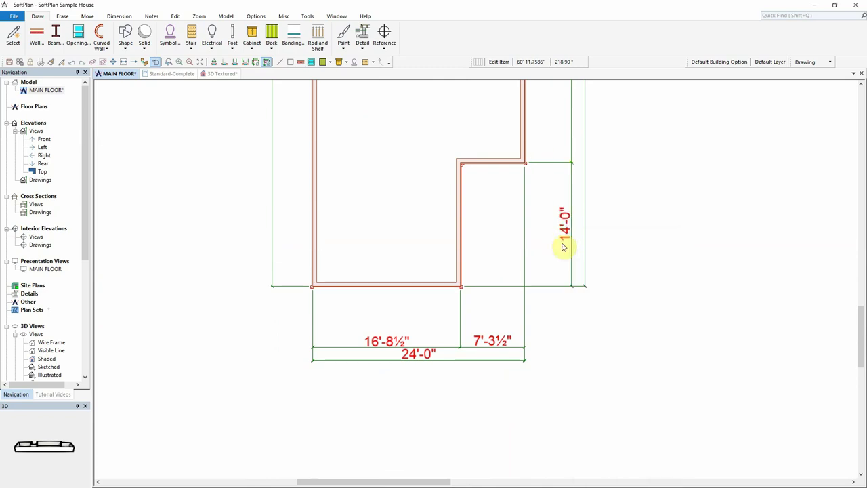
pyautogui.rightClick(420, 341)
pyautogui.write('1')
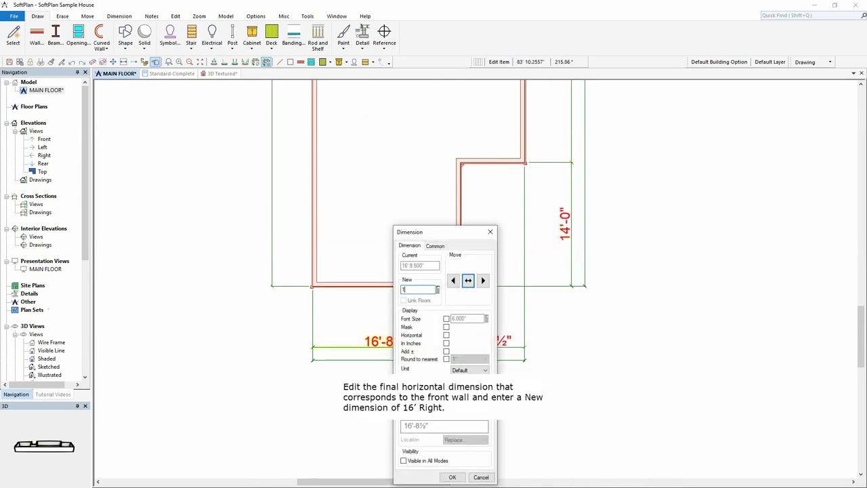
pyautogui.write('6\' 0.000"')
pyautogui.press('Return')
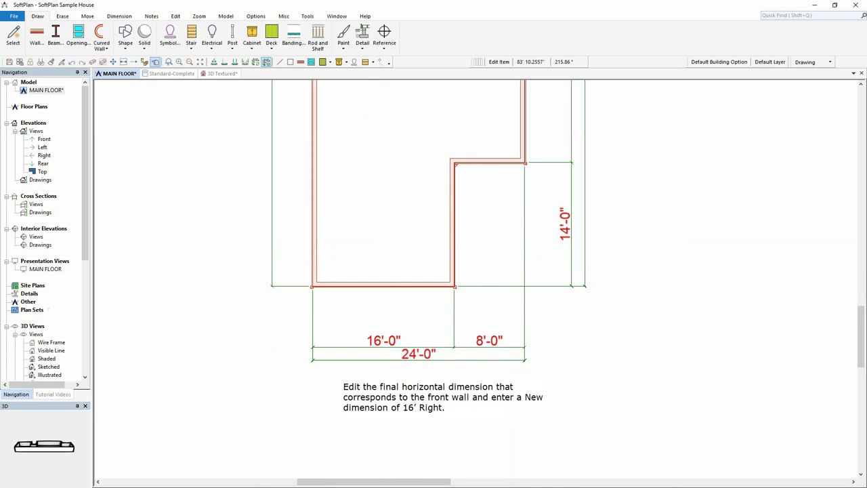
# Zoom to extents and put the 3D Textured view in a new vertical tab group beside the plan
pyautogui.click(199, 16)
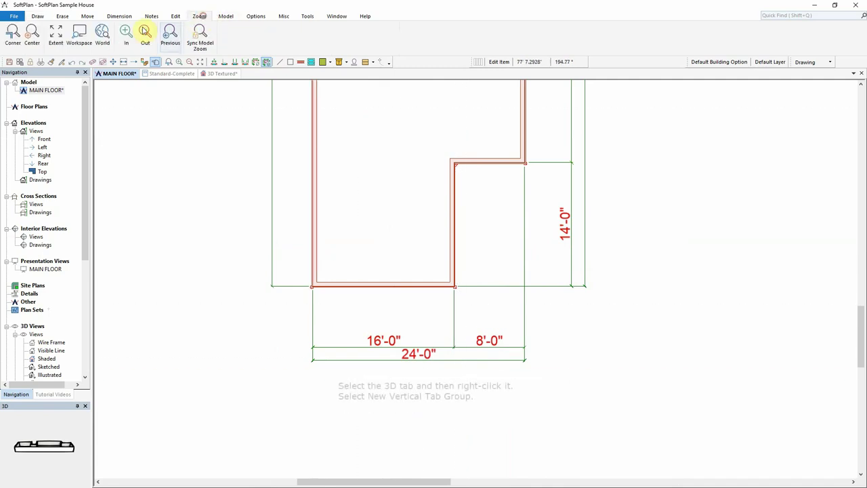
pyautogui.click(57, 34)
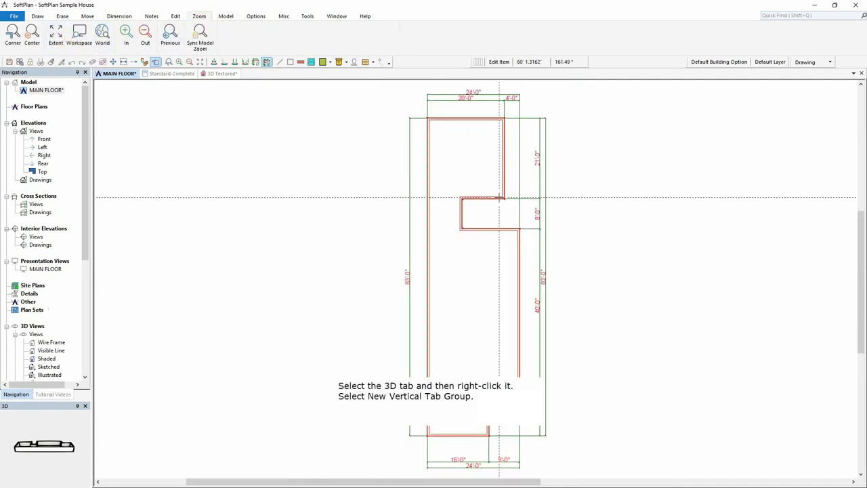
pyautogui.click(225, 73)
pyautogui.rightClick(226, 74)
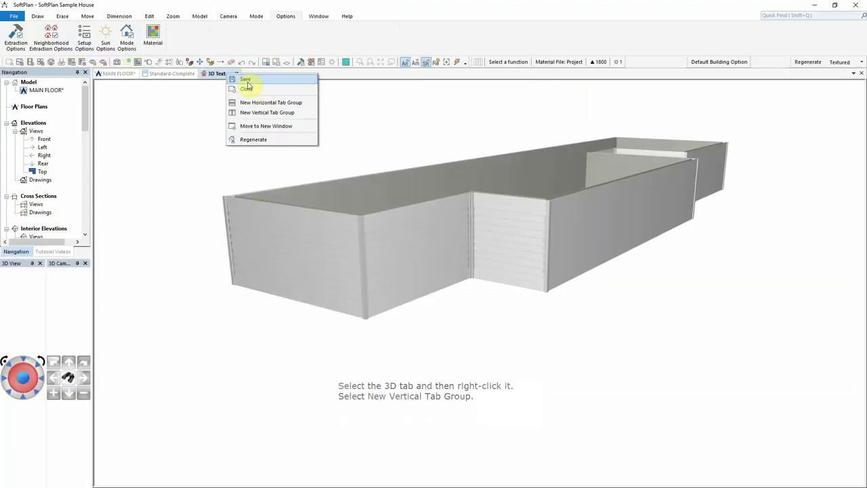
pyautogui.click(277, 114)
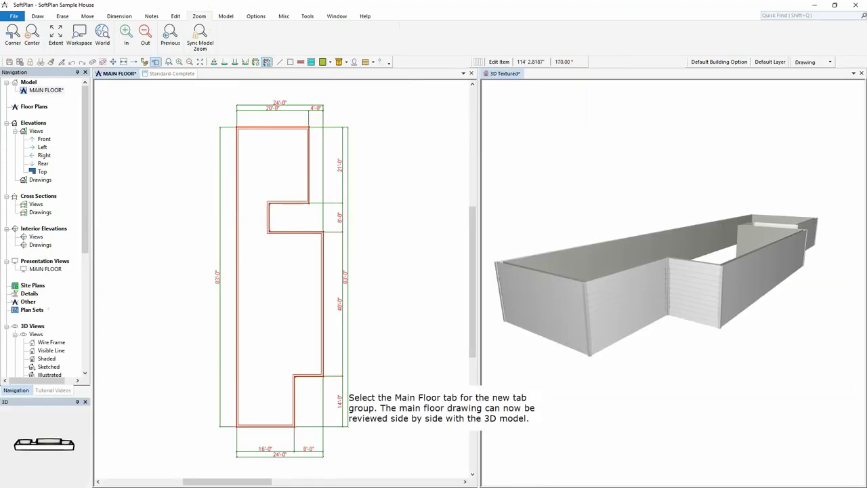